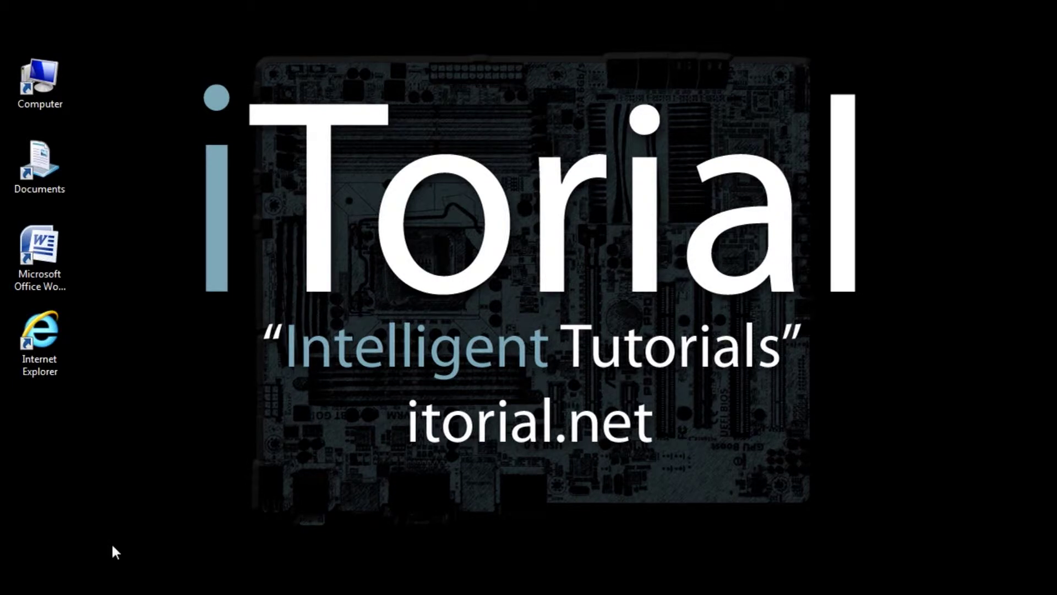
Launch Word and enter =rand() to generate three paragraphs of sample text
double_click(43, 257)
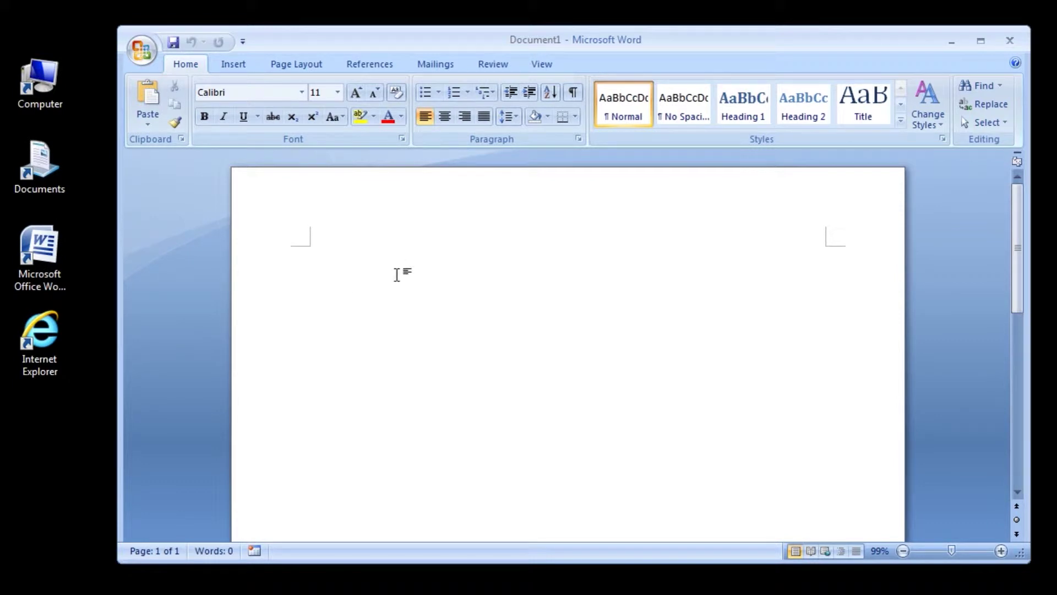
text(=rand()
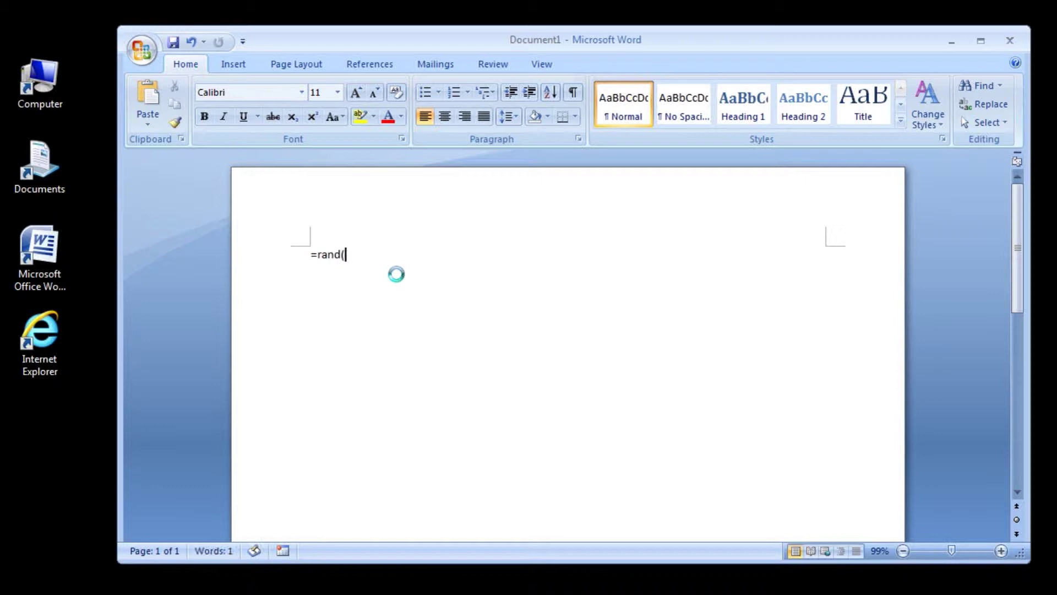
text())
key(Return)
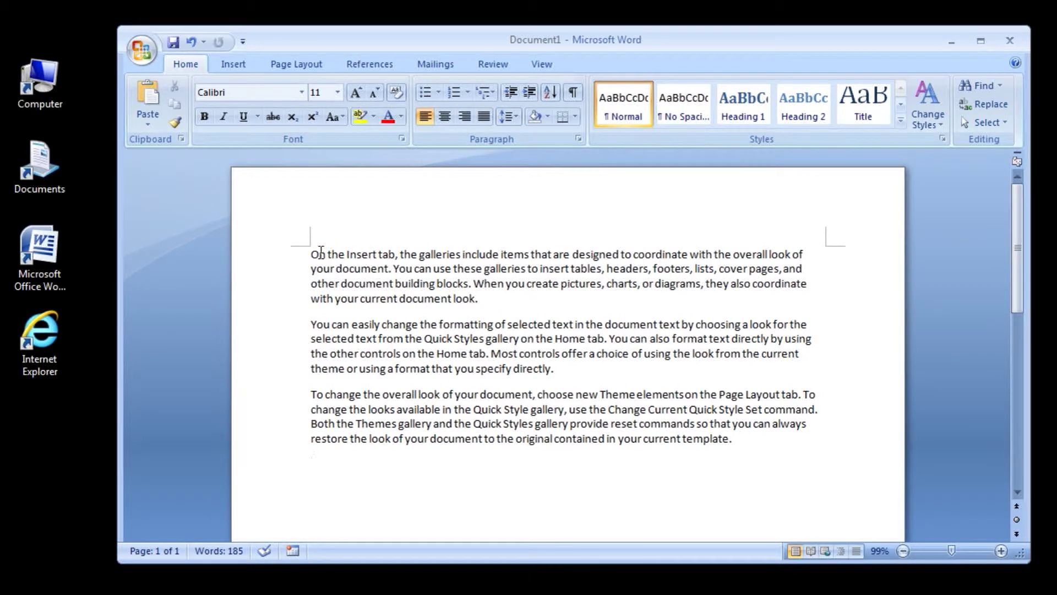
Select the first paragraph and try 2.0 then 1.0 line spacing, settling on 1.15
drag(311, 254, 501, 311)
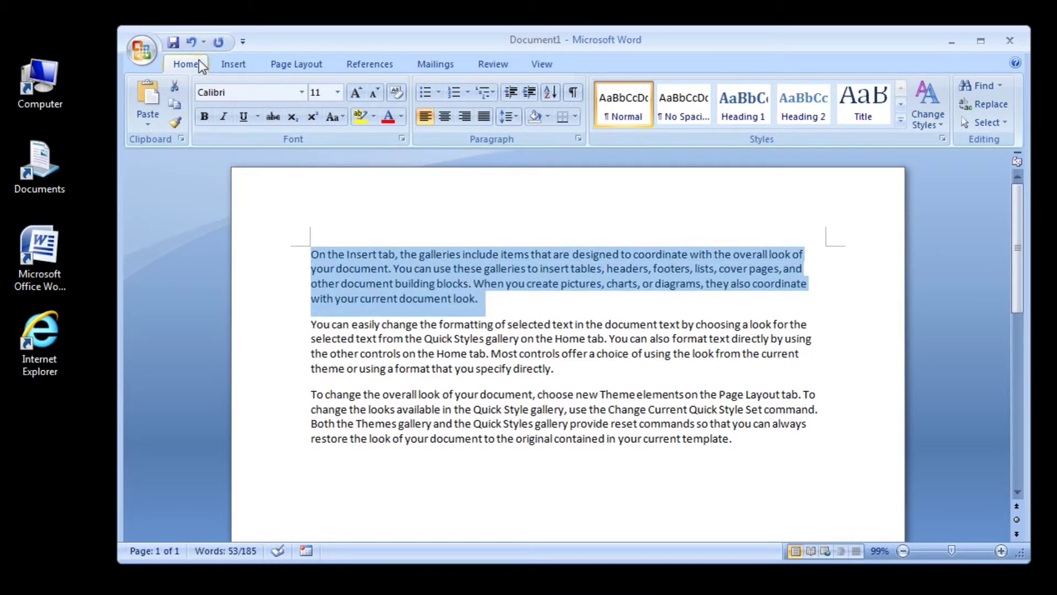
click(508, 119)
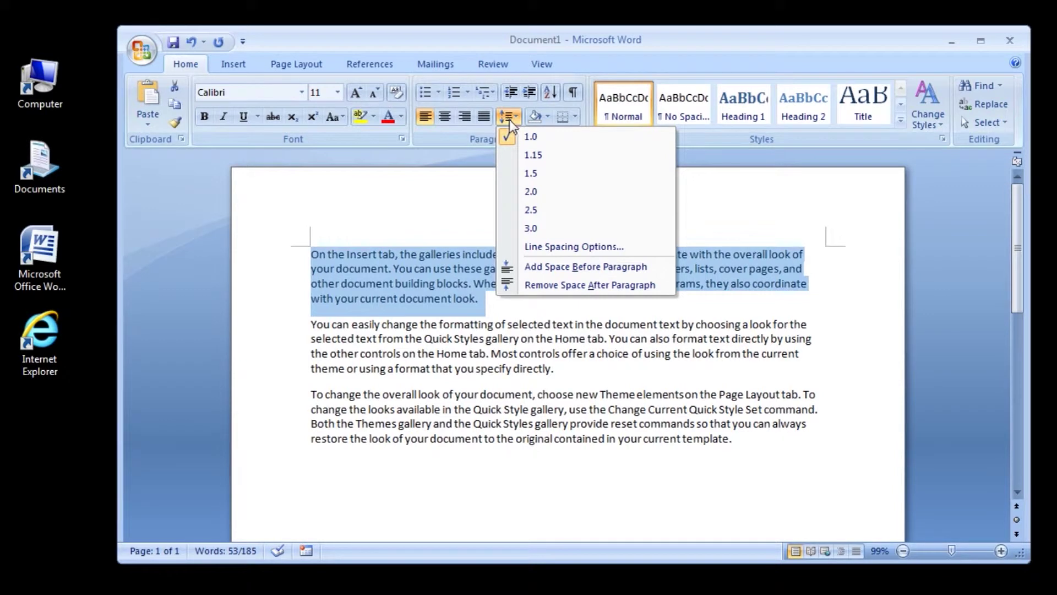
click(531, 193)
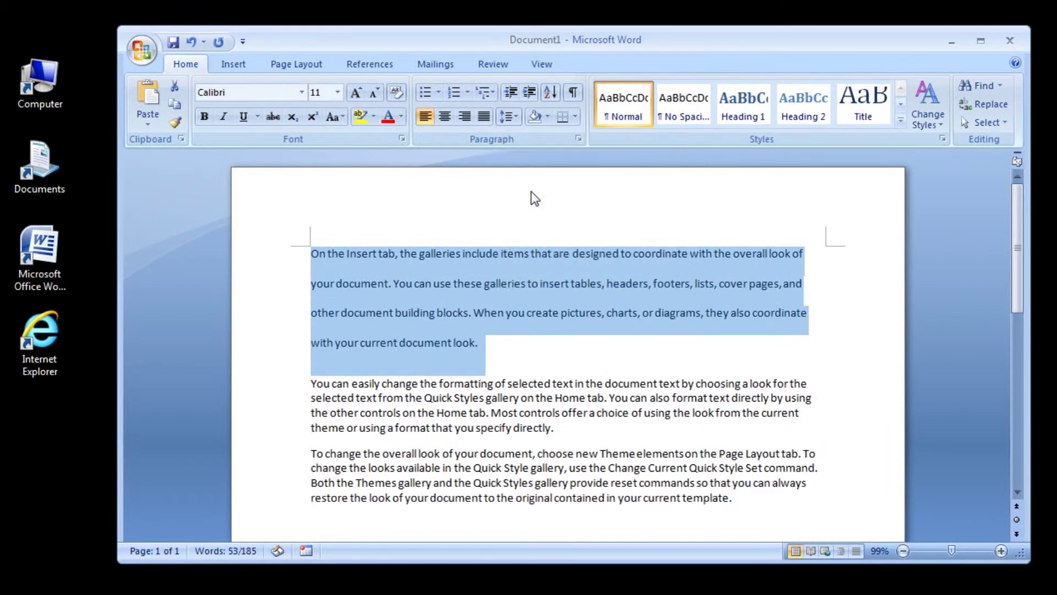
click(509, 114)
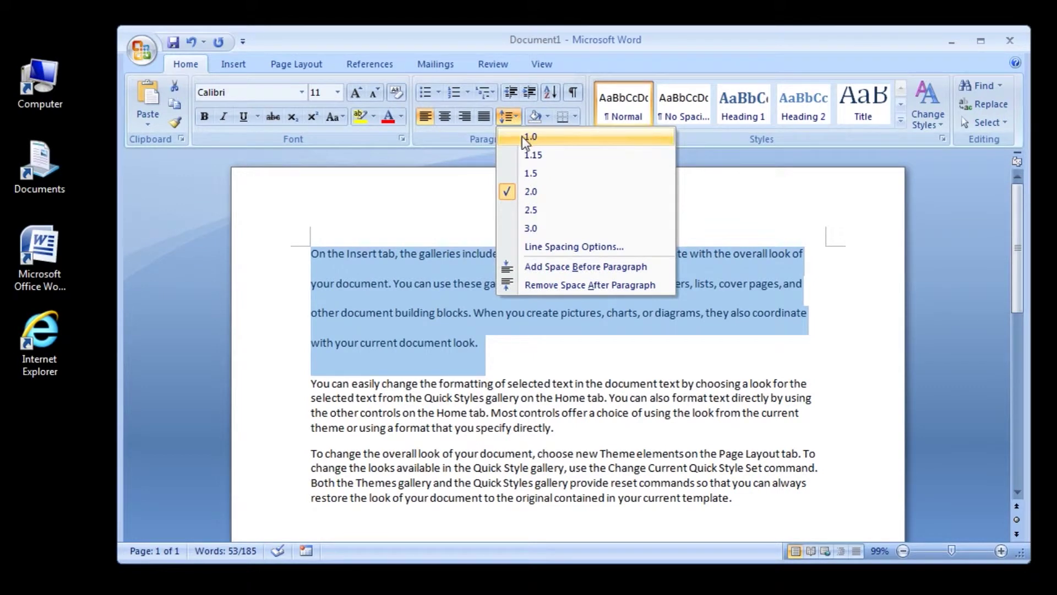
click(548, 138)
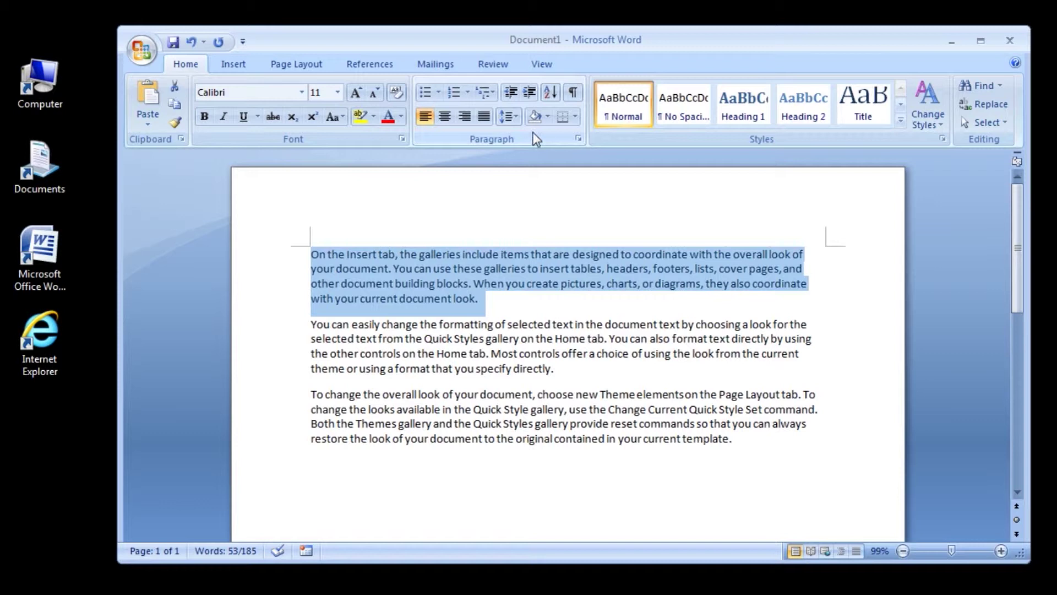
click(511, 118)
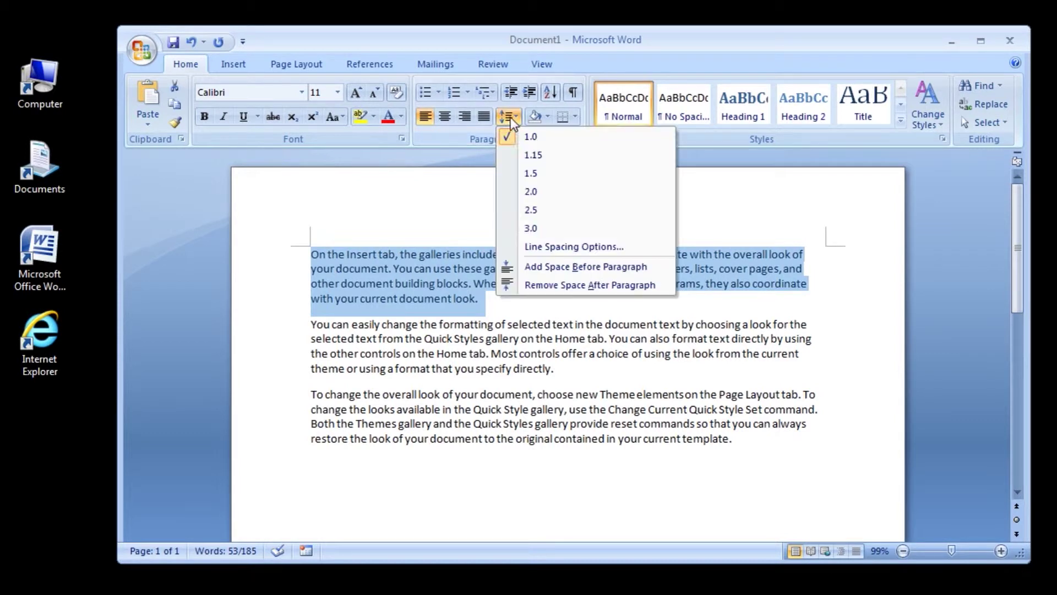
click(569, 156)
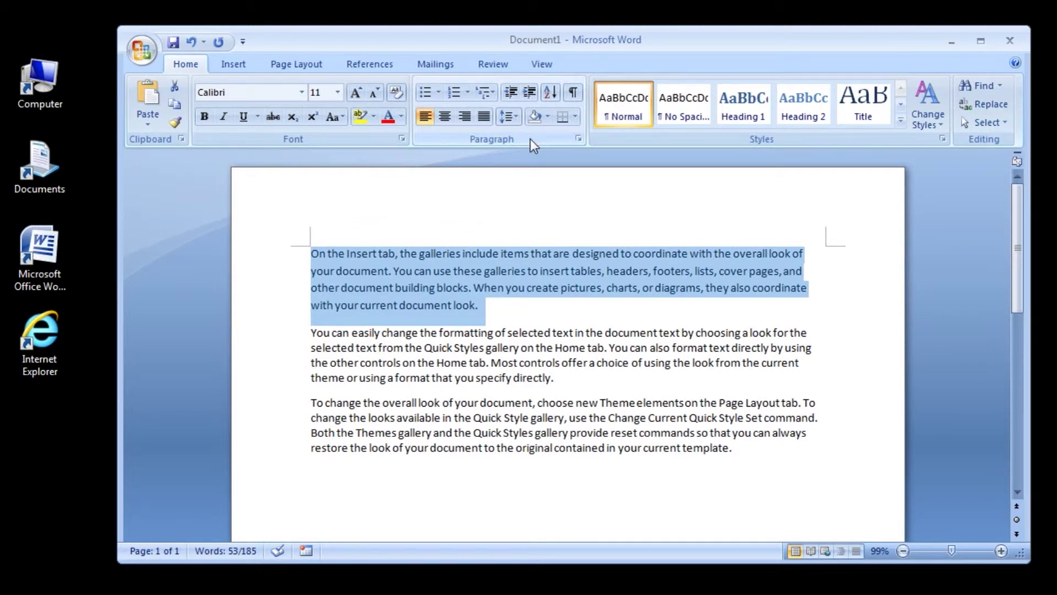
click(509, 116)
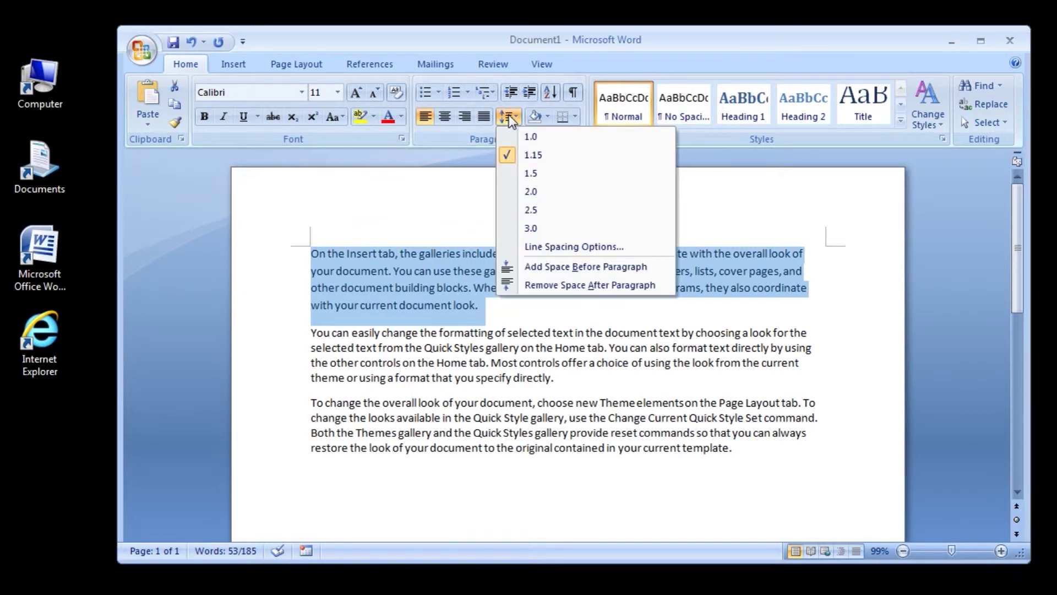
In the Paragraph dialog, cycle Line spacing through Single, 1.5 lines, Double and At least, ending on Exactly
click(617, 248)
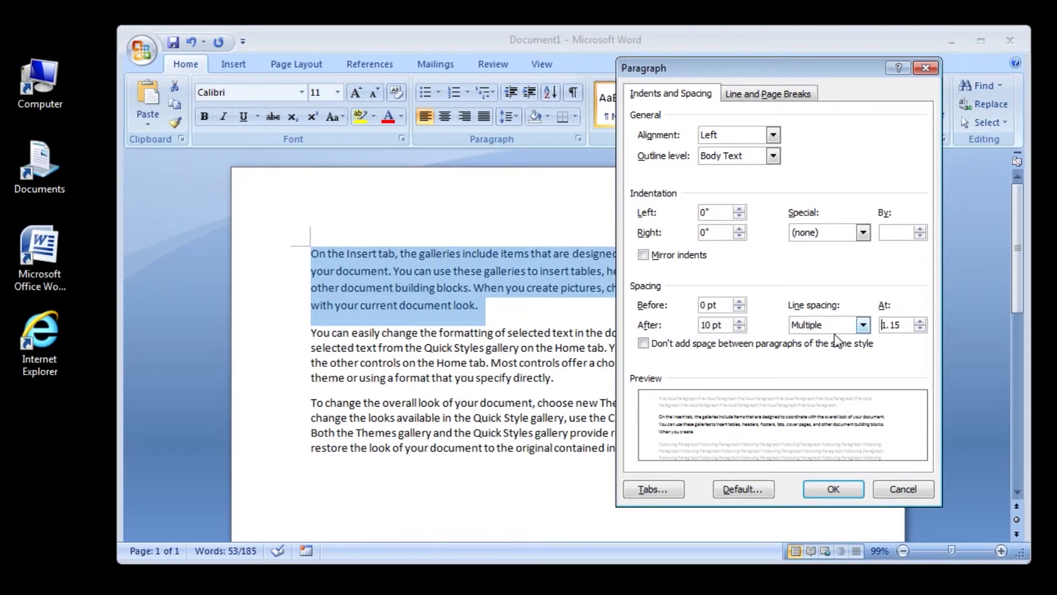
click(863, 326)
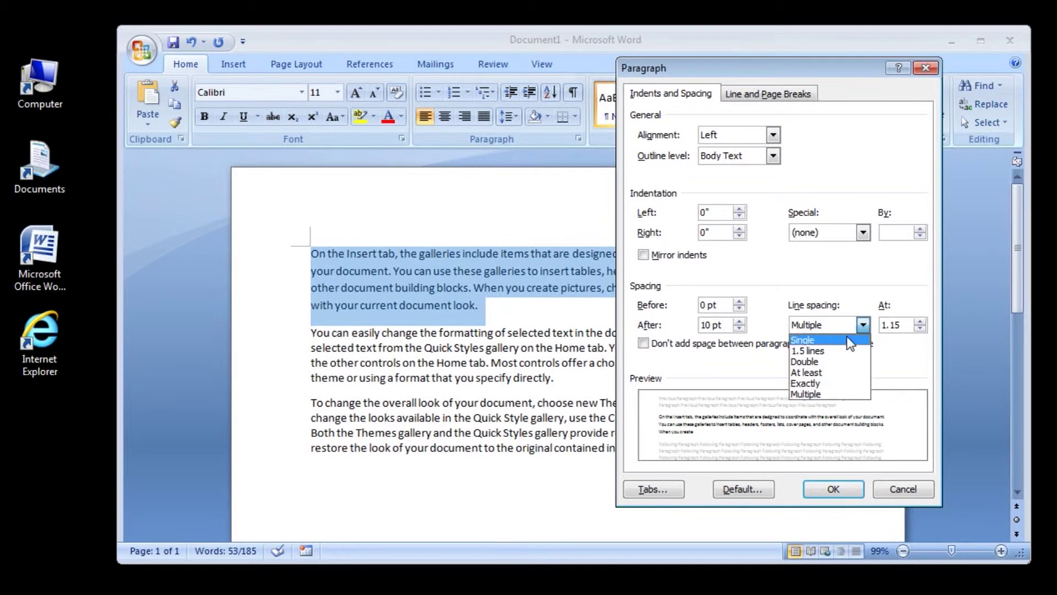
click(846, 339)
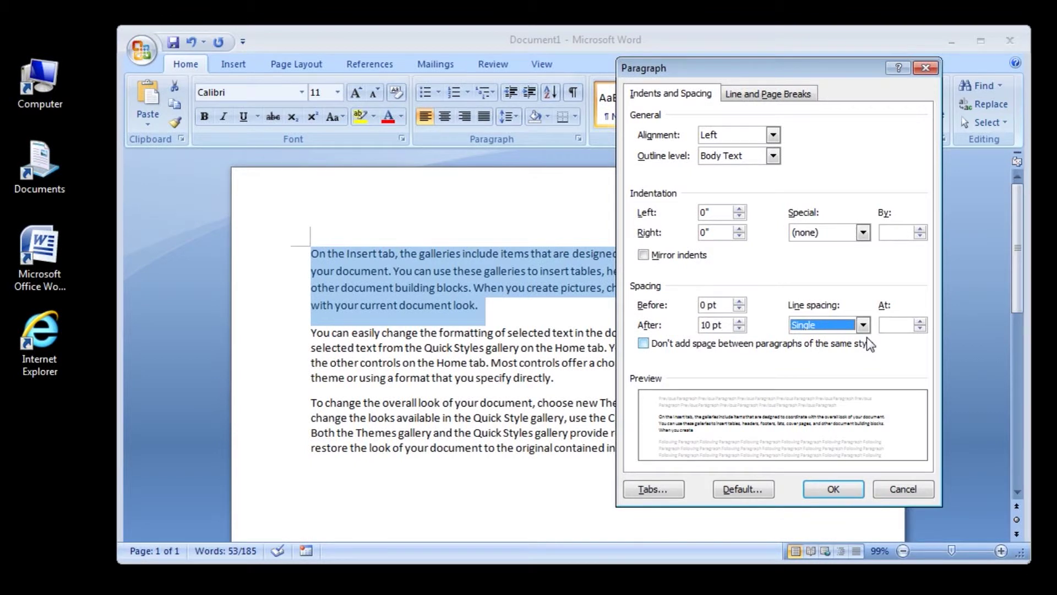
click(855, 324)
click(843, 350)
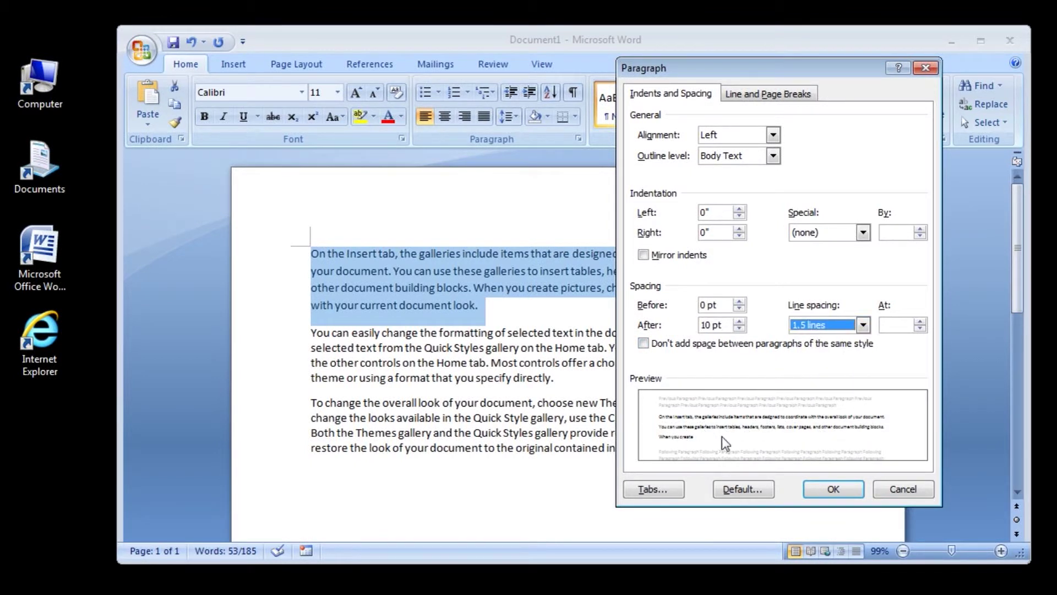
click(863, 325)
click(840, 362)
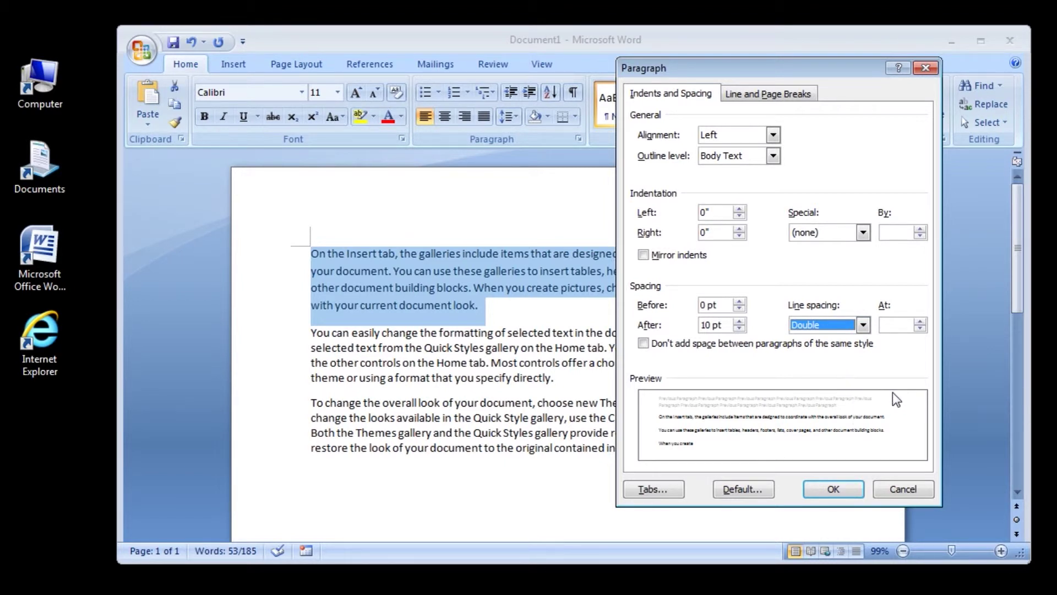
click(863, 324)
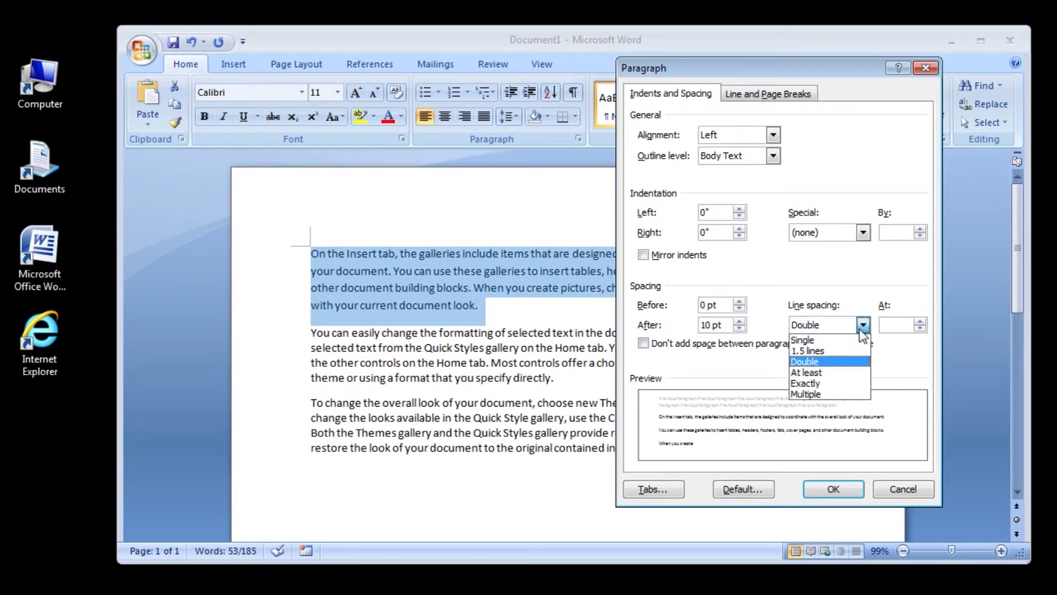
click(839, 375)
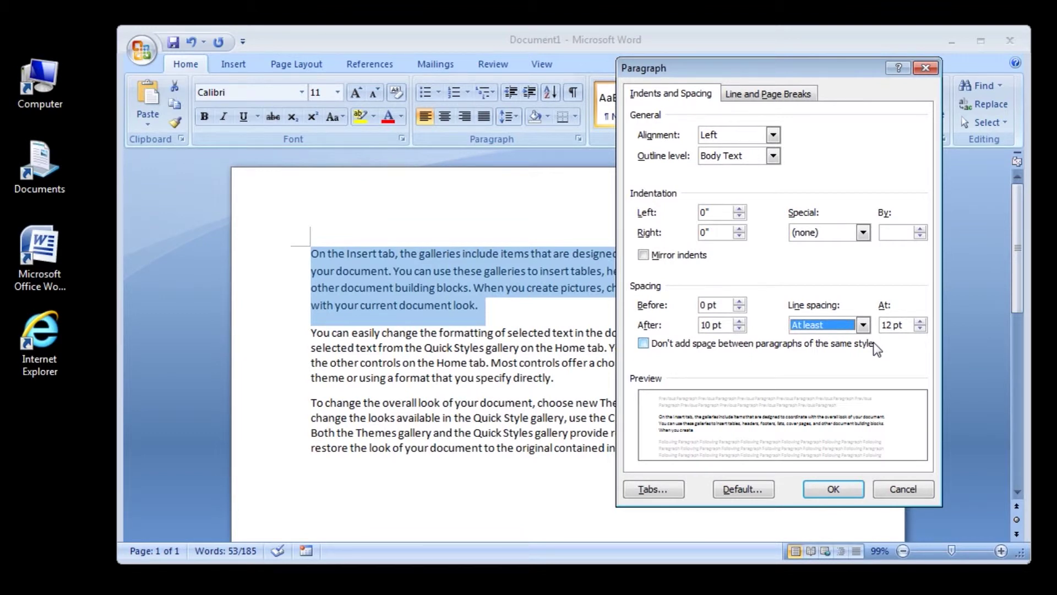
click(862, 325)
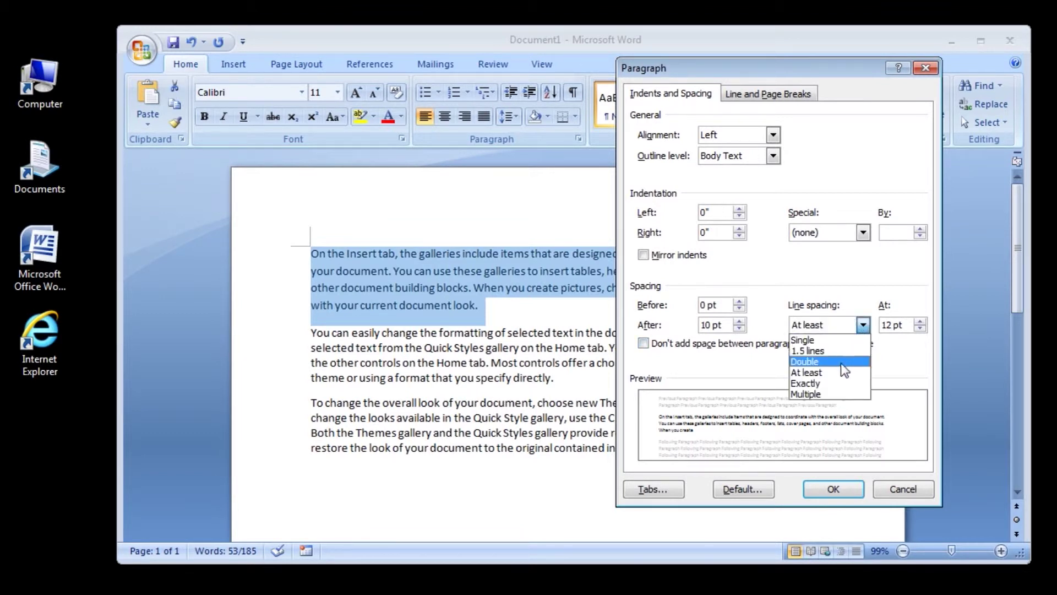
click(841, 384)
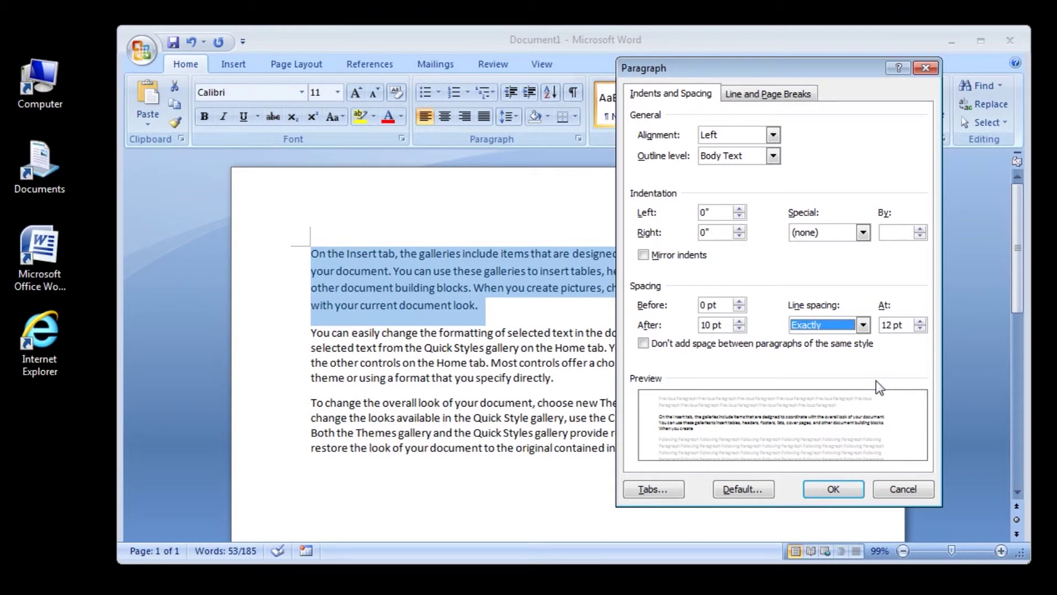
Raise the Exactly spacing value up to 20 pt, then bring it back down to 12 pt
click(919, 322)
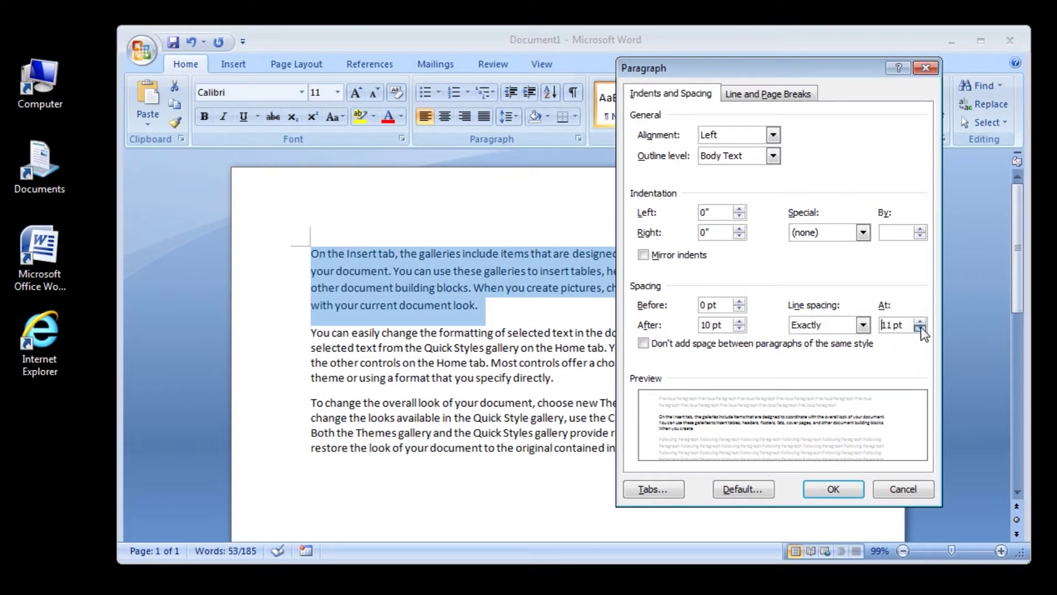
click(920, 322)
click(920, 322)
click(919, 322)
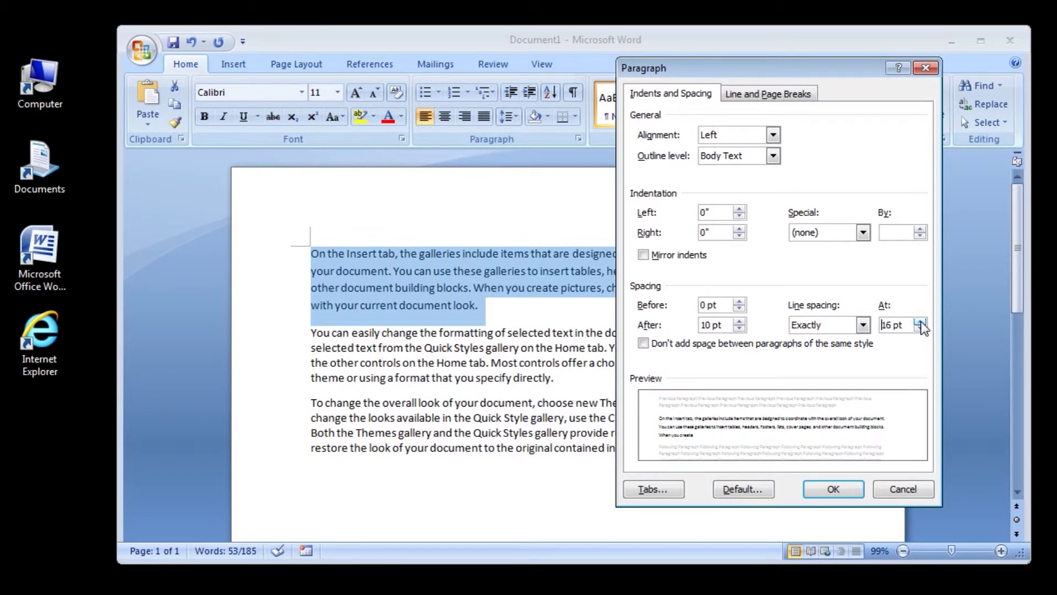
click(920, 322)
click(920, 322)
click(919, 322)
click(919, 322)
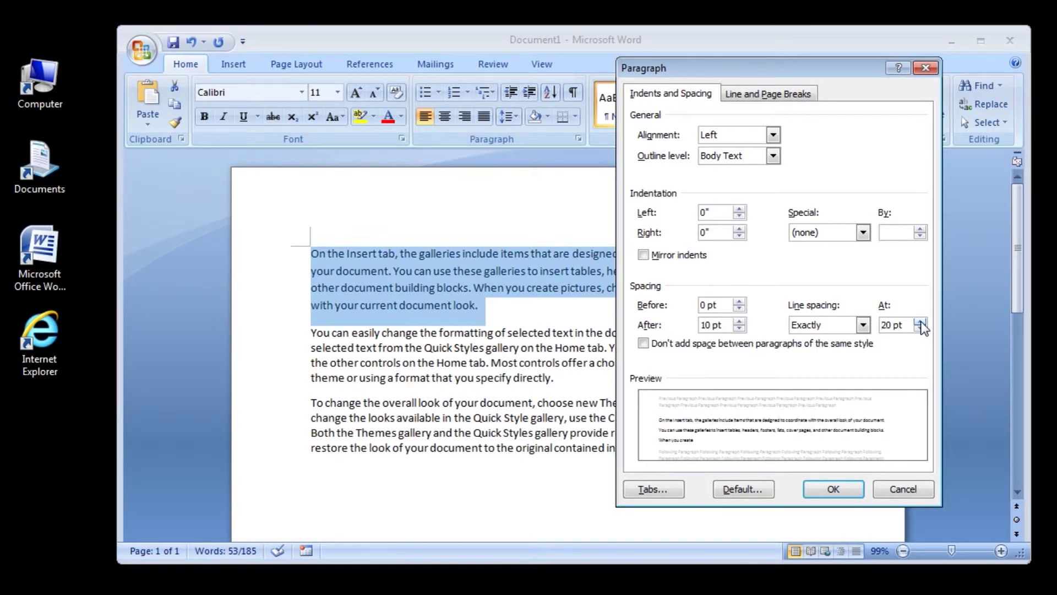
click(919, 328)
click(919, 329)
click(919, 328)
click(919, 329)
click(920, 329)
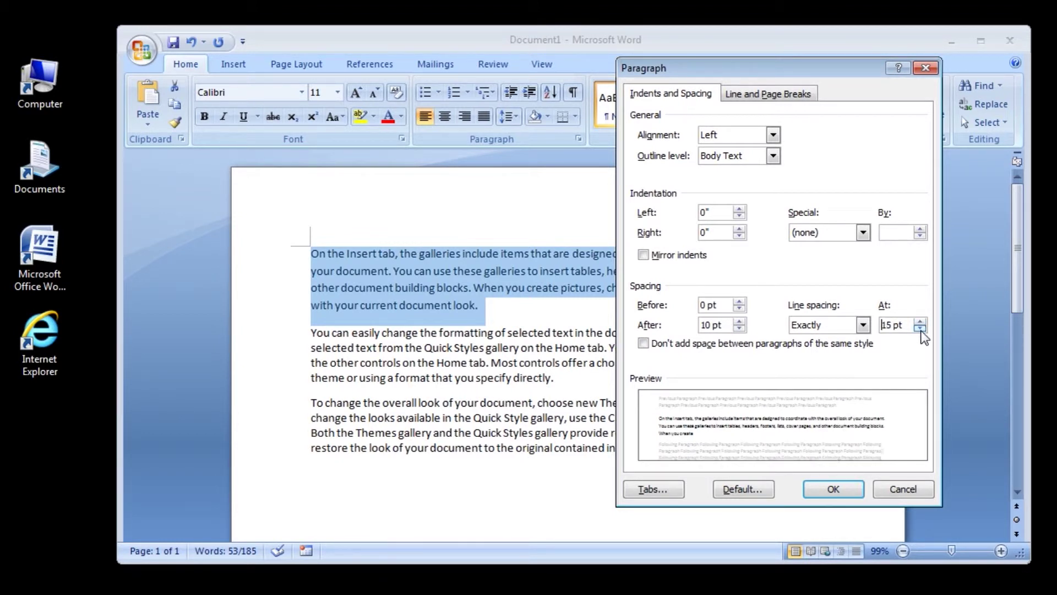
click(920, 329)
click(919, 328)
click(919, 328)
click(919, 329)
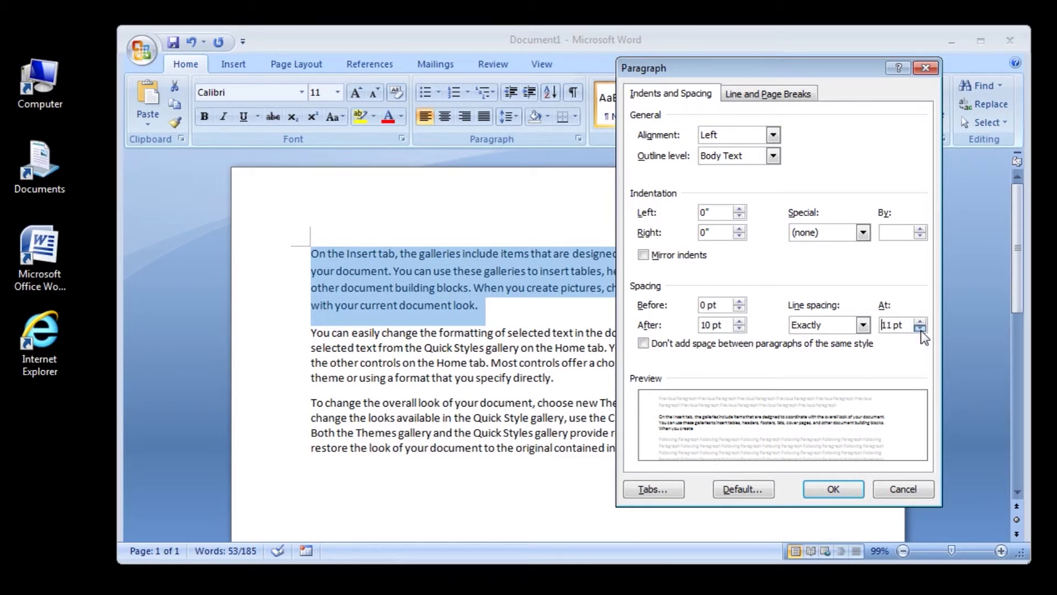
click(920, 328)
click(920, 322)
Switch Line spacing to Multiple and compare values from 1.5 up to 3
click(920, 322)
click(862, 325)
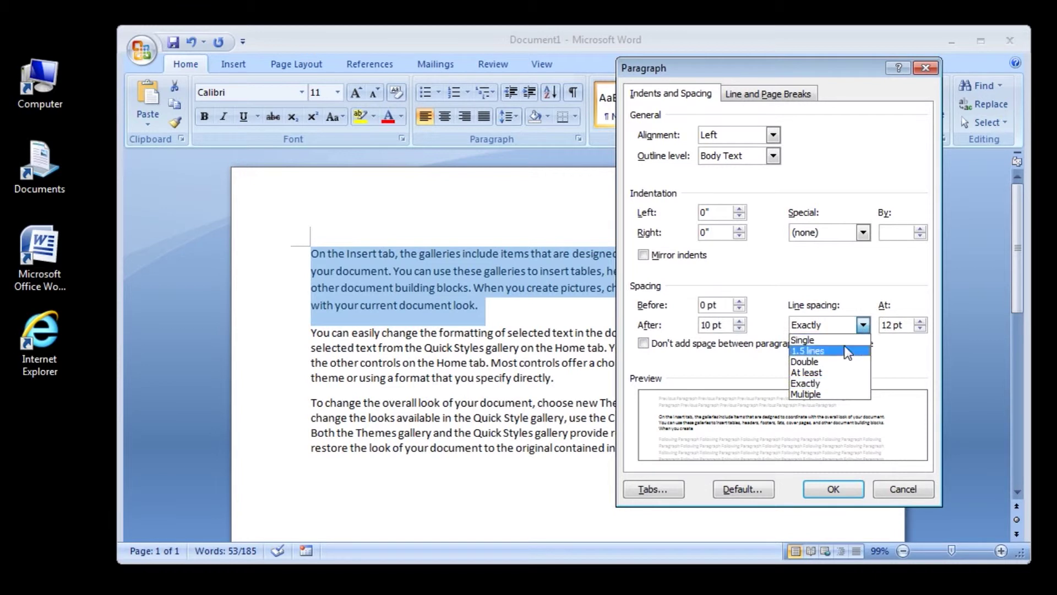
click(841, 394)
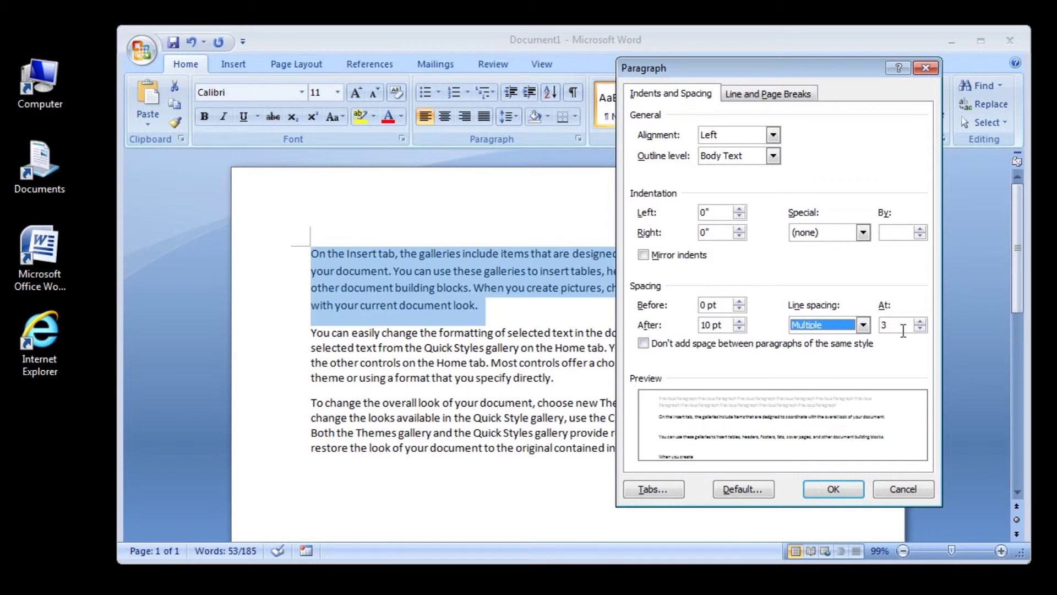
click(920, 328)
click(920, 328)
click(920, 329)
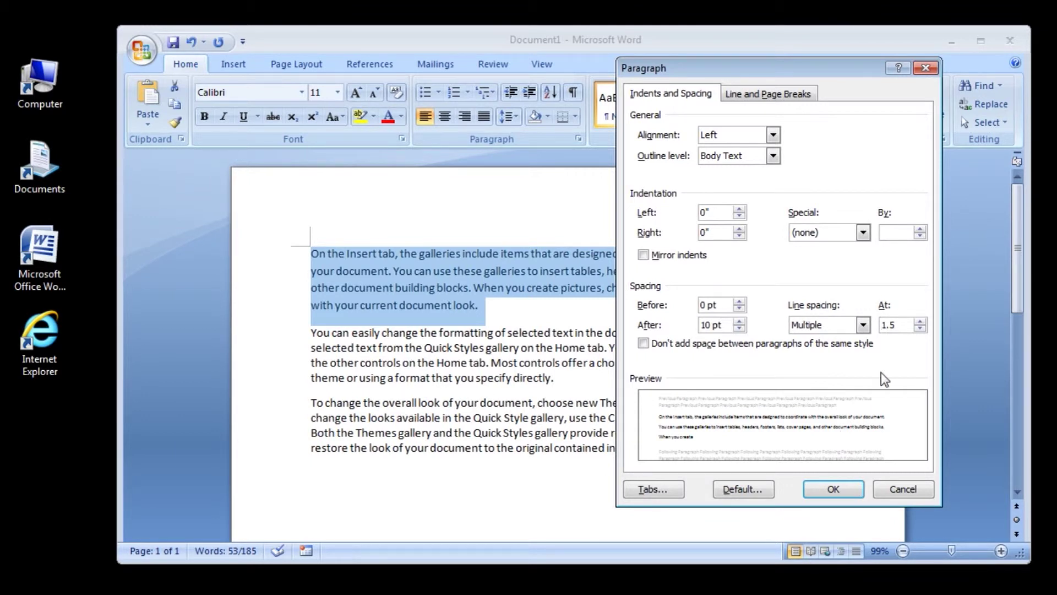
click(920, 322)
click(920, 321)
click(919, 322)
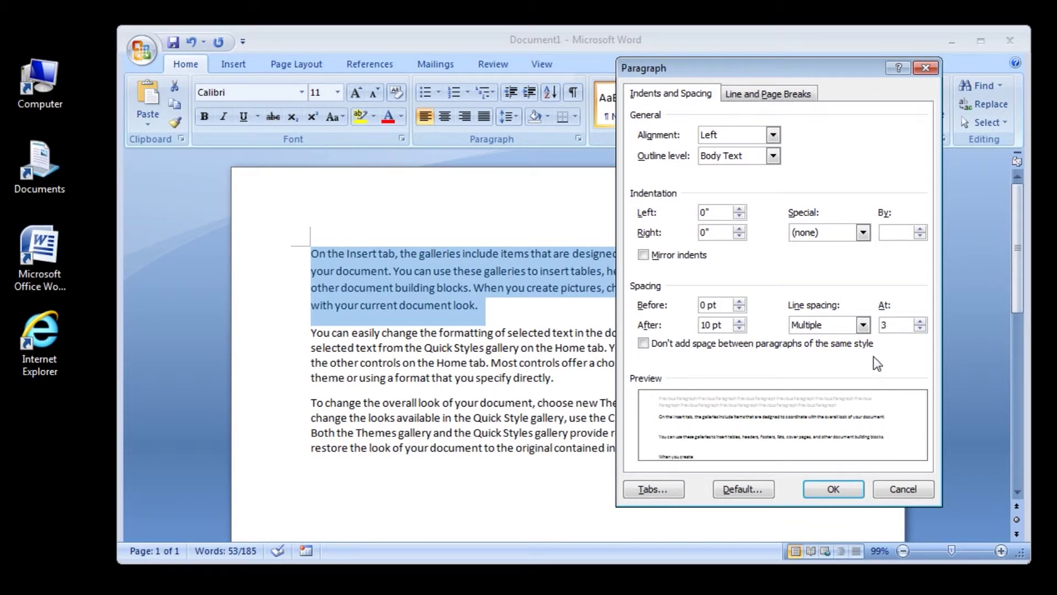
Switch back to Exactly line spacing and raise it to 15 pt
click(863, 325)
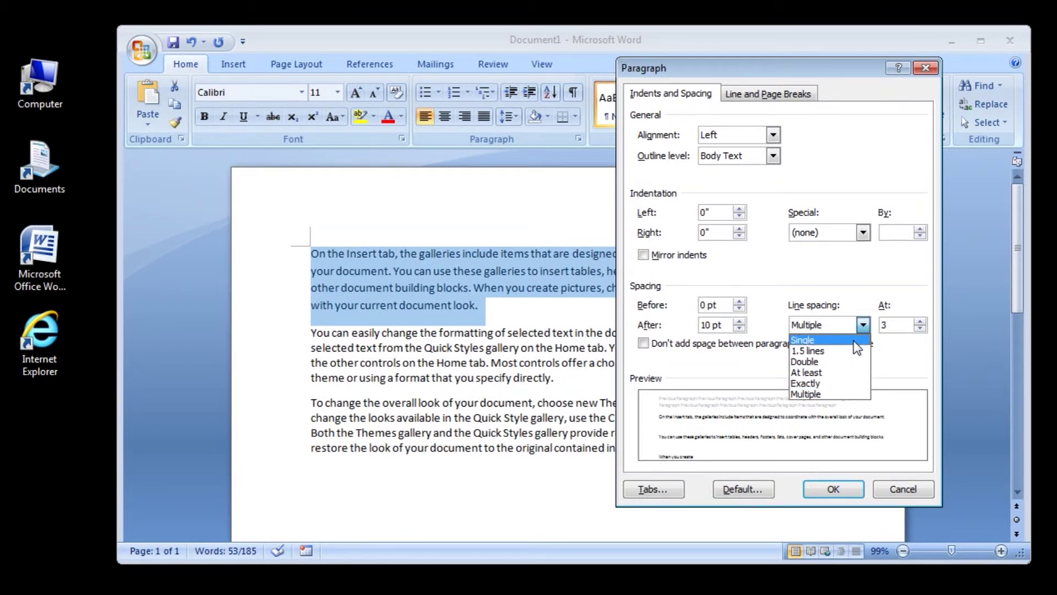
click(858, 383)
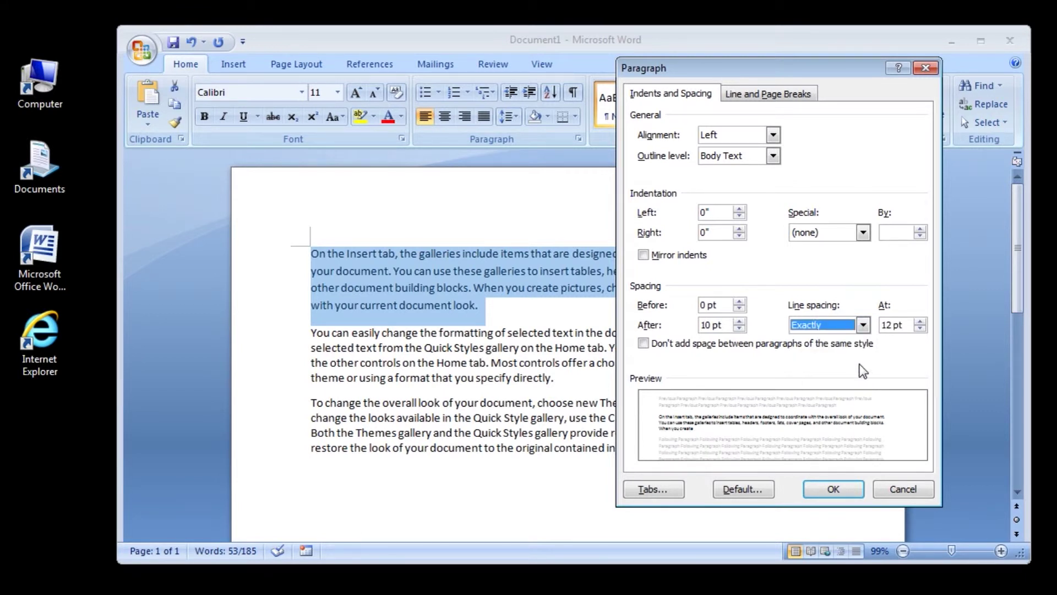
click(919, 321)
click(919, 321)
click(920, 322)
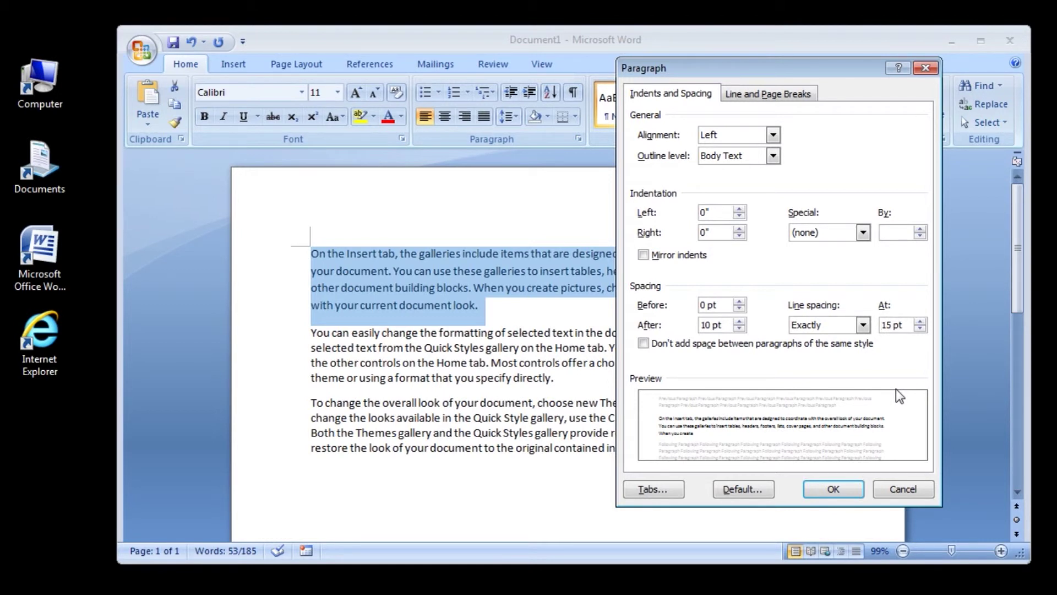
Confirm the Exactly 15 pt spacing with OK and deselect the first paragraph
click(842, 490)
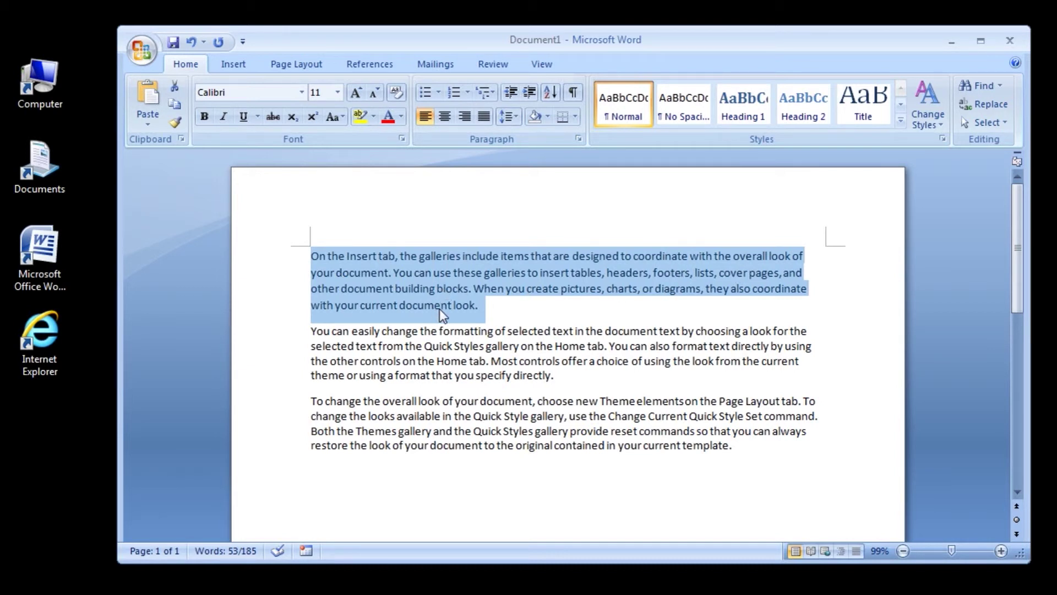
click(515, 308)
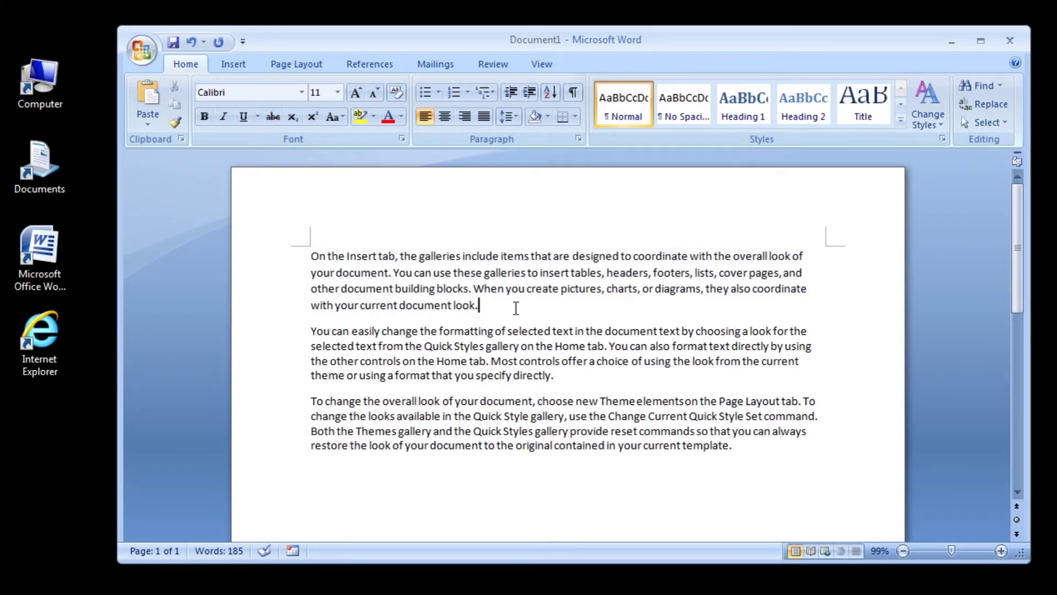